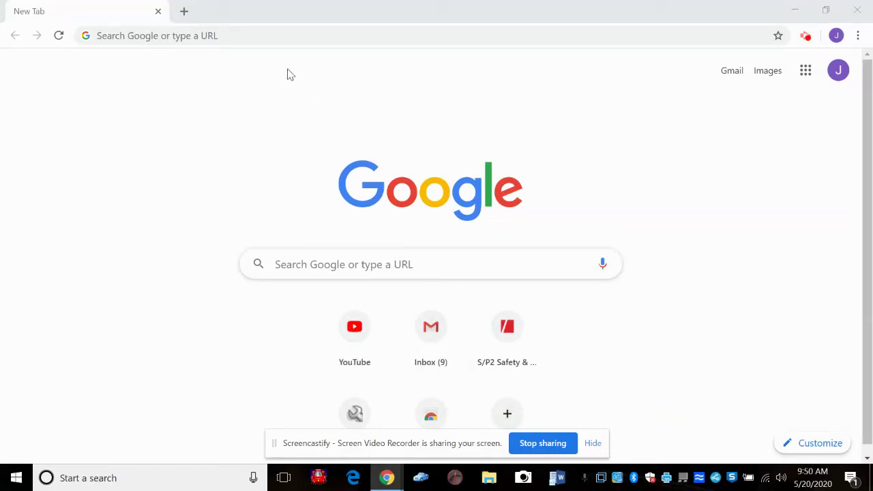
- Load prodemand.com in Chrome using the address bar's autocomplete suggestion
{"action": "left_click", "coordinate": [268, 37]}
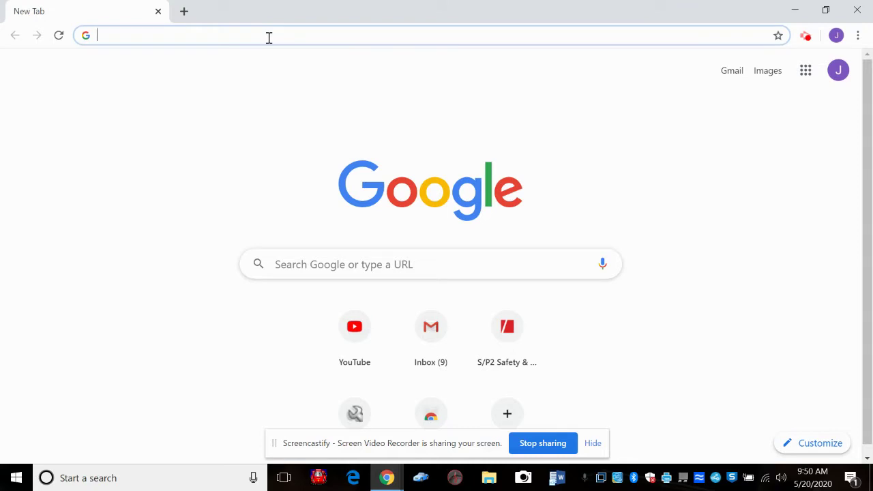
{"action": "type", "text": "prodemand.com"}
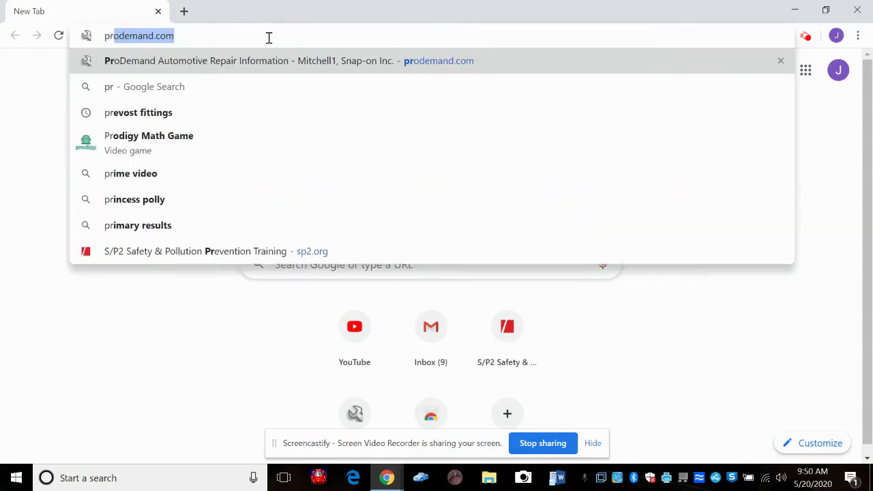
{"action": "key", "text": "Return"}
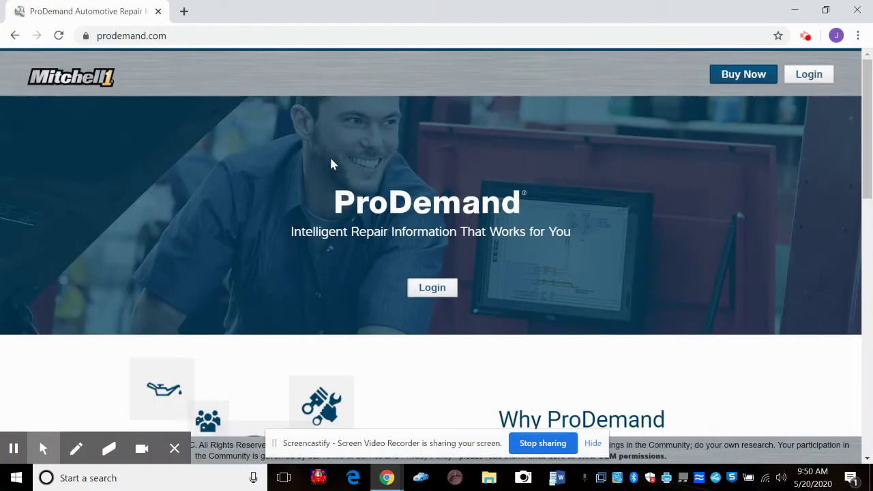
- Sign in to ProDemand with the browser's saved account credentials
{"action": "left_click", "coordinate": [426, 290]}
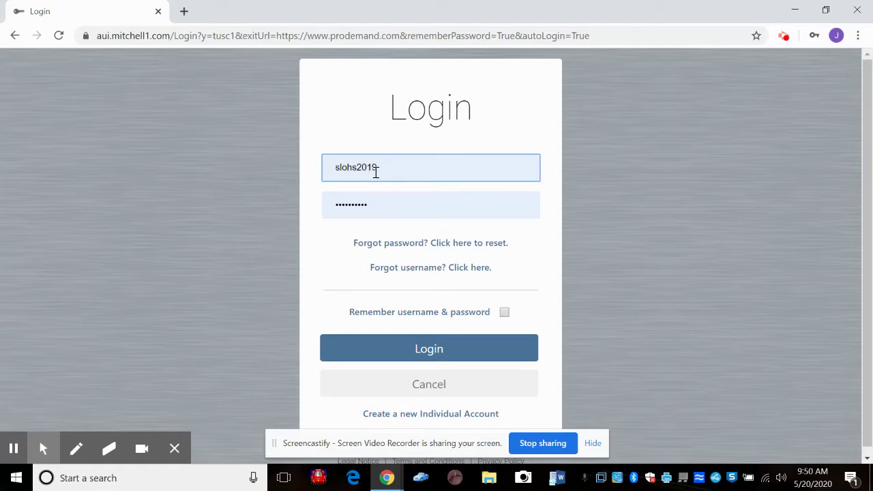
{"action": "double_click", "coordinate": [377, 205]}
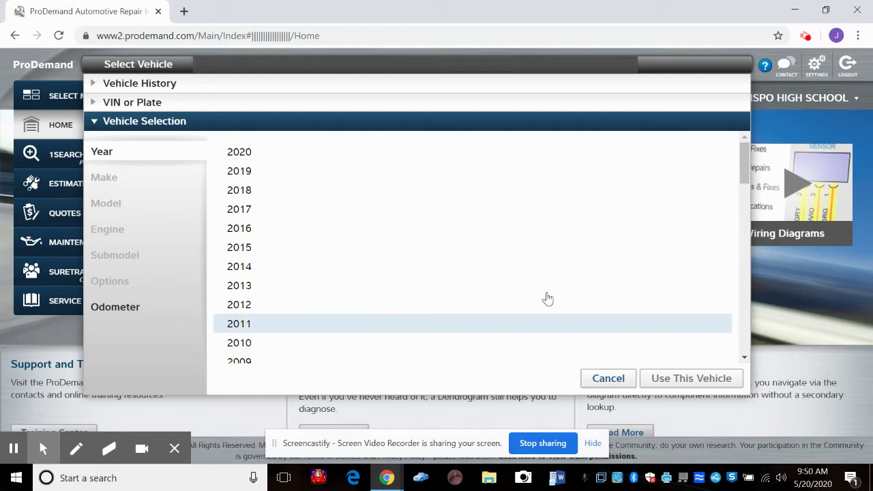
- Pick model year 2005 and make Toyota, then scroll the model list down to Tundra
{"action": "scroll", "coordinate": [746, 259], "scroll_direction": "down", "scroll_amount": 3}
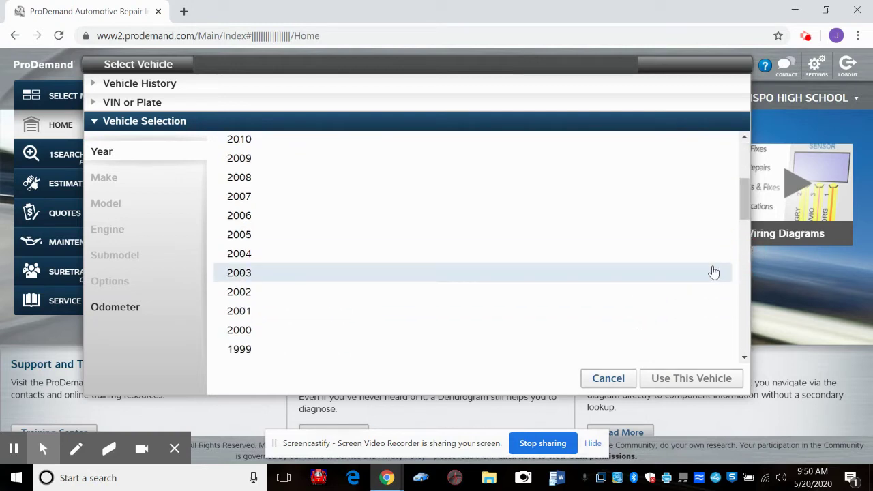
{"action": "left_click", "coordinate": [540, 244]}
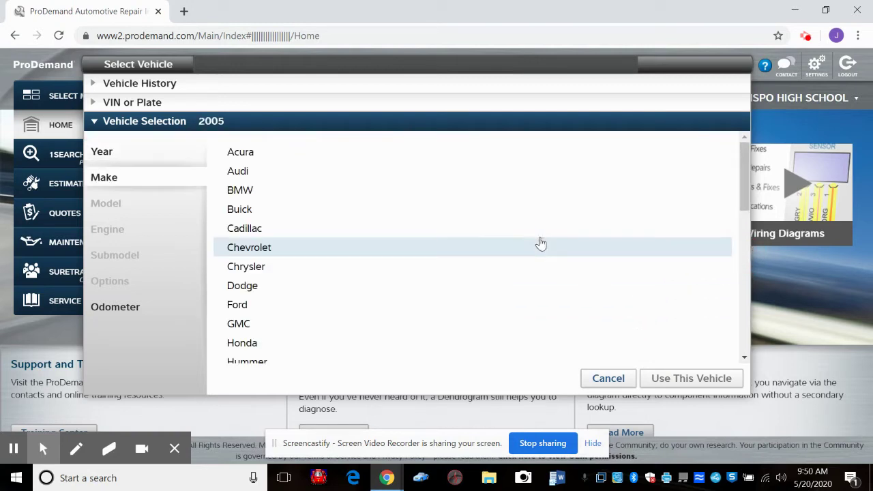
{"action": "left_click", "coordinate": [743, 312]}
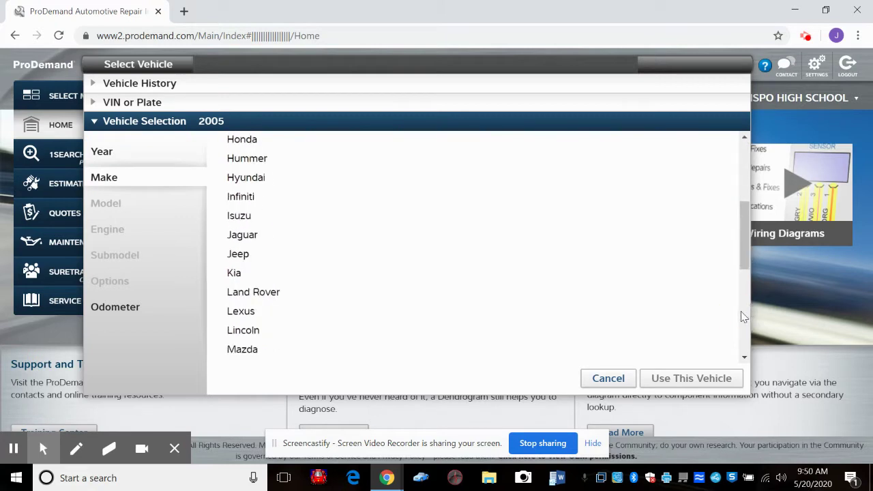
{"action": "left_click", "coordinate": [744, 353]}
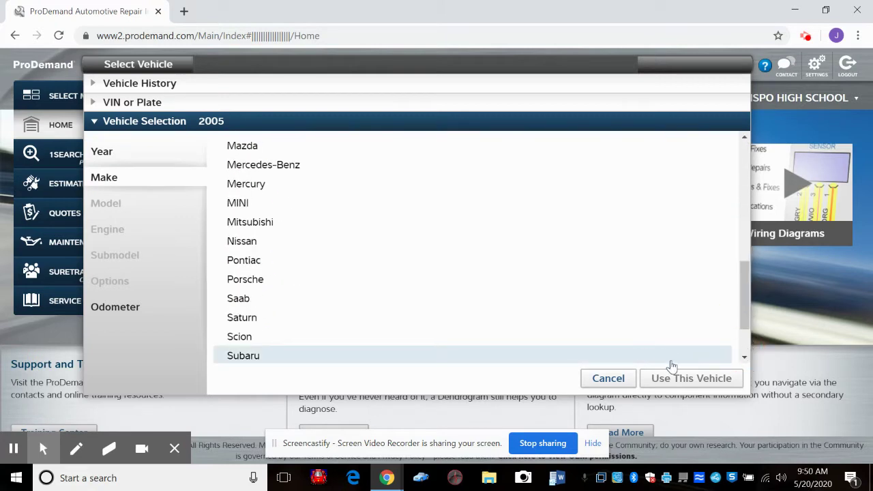
{"action": "scroll", "coordinate": [700, 327], "scroll_direction": "up", "scroll_amount": 1}
{"action": "scroll", "coordinate": [699, 326], "scroll_direction": "up", "scroll_amount": 1}
{"action": "scroll", "coordinate": [699, 326], "scroll_direction": "down", "scroll_amount": 3}
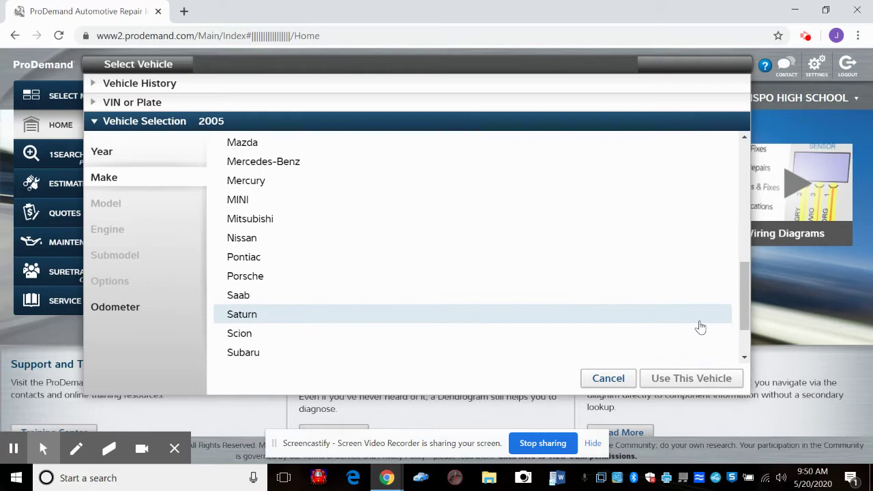
{"action": "left_click", "coordinate": [371, 318]}
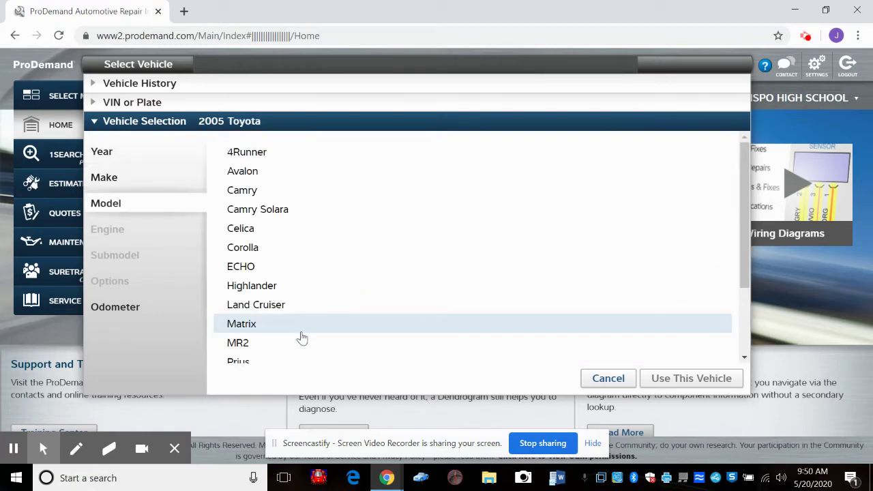
{"action": "scroll", "coordinate": [300, 335], "scroll_direction": "down", "scroll_amount": 1}
{"action": "scroll", "coordinate": [302, 337], "scroll_direction": "down", "scroll_amount": 1}
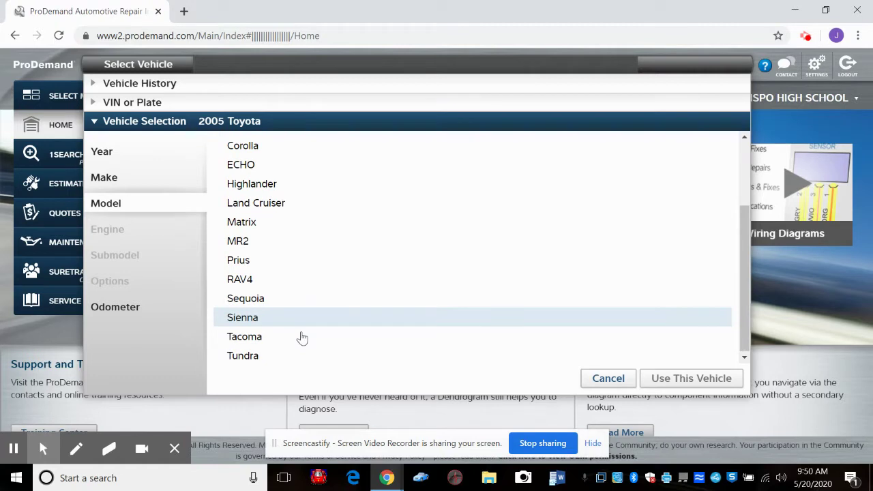
- Select Tundra, 4.7L engine, SR5 submodel, Pickup Extra Cab body and RWD drive type
{"action": "left_click", "coordinate": [280, 360]}
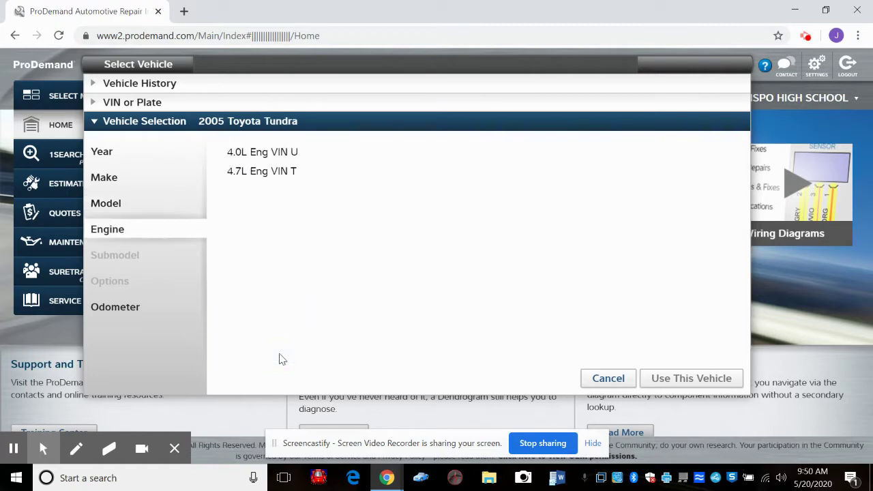
{"action": "left_click", "coordinate": [243, 179]}
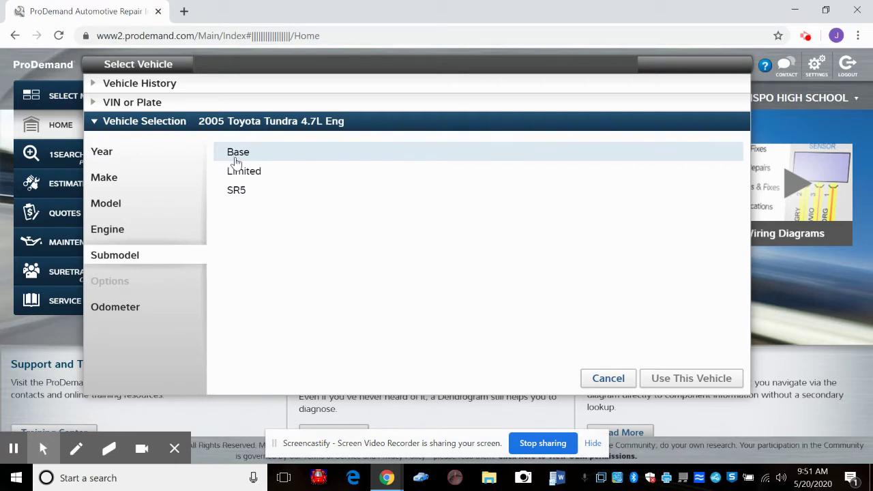
{"action": "left_click", "coordinate": [248, 190]}
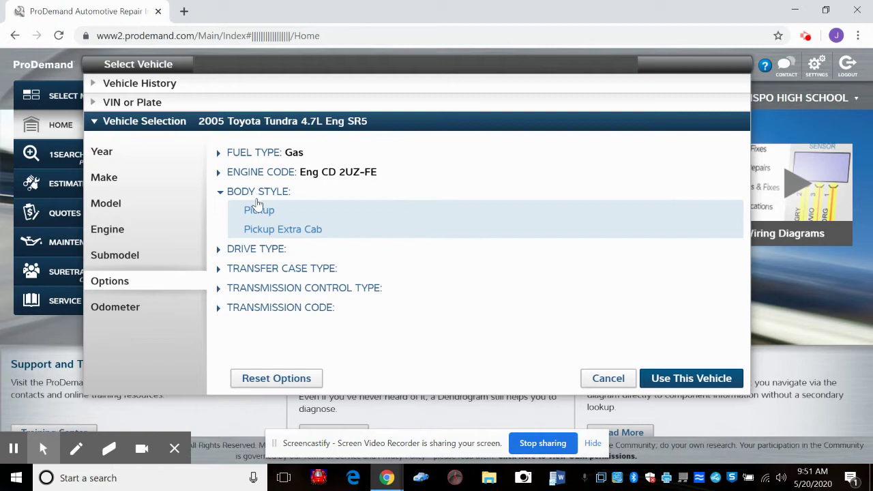
{"action": "left_click", "coordinate": [271, 232]}
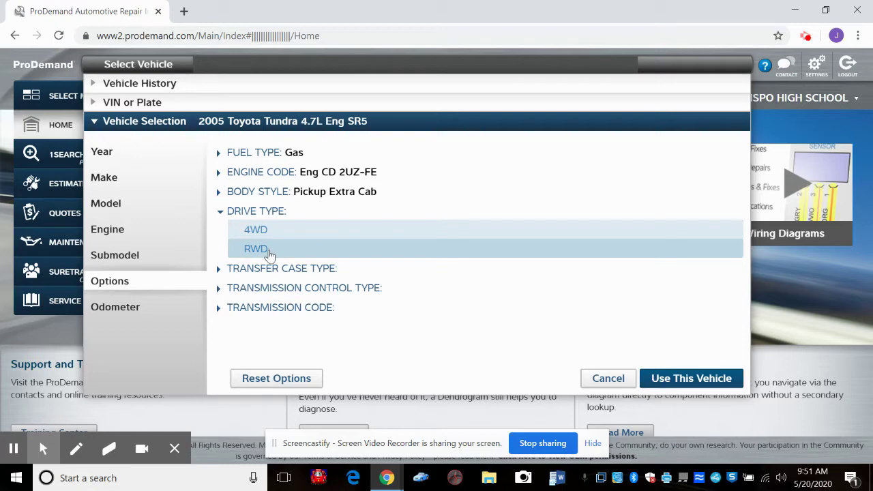
{"action": "left_click", "coordinate": [256, 249]}
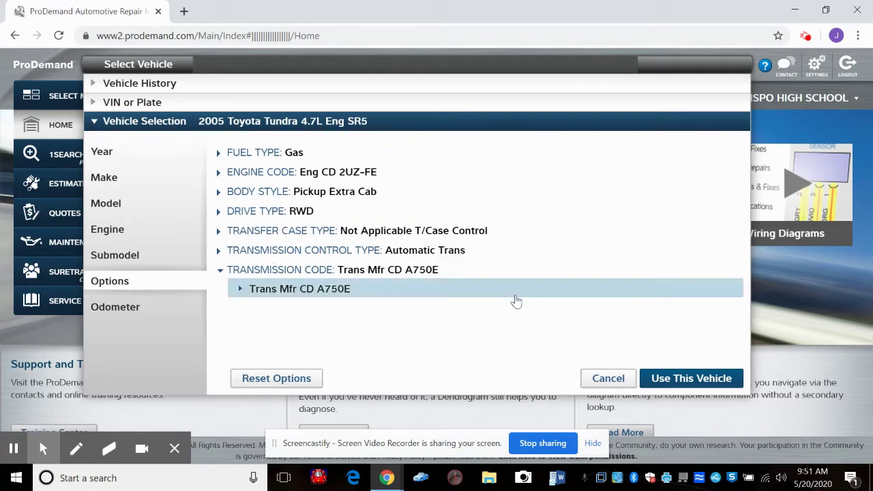
- Confirm the configured 2005 Toyota Tundra 4.7L SR5 as the working vehicle
{"action": "left_click", "coordinate": [660, 380]}
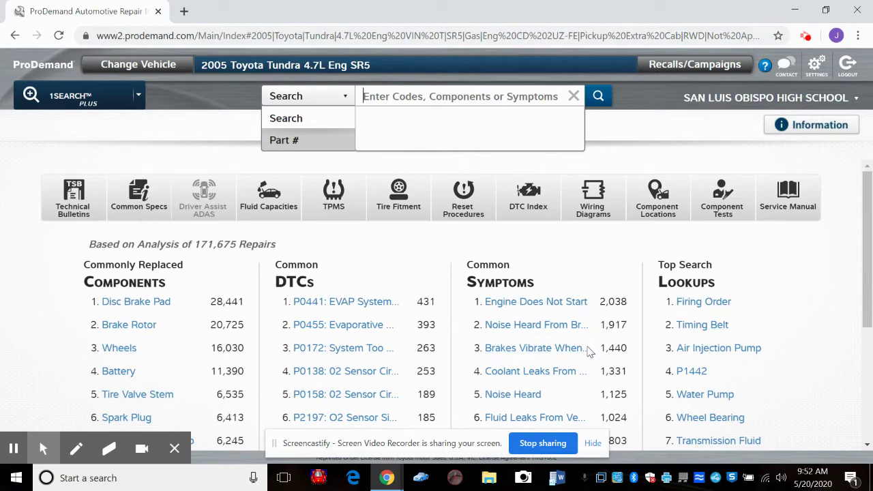
- Open the Tundra's Fluid Capacities table and scroll through its entries
{"action": "left_click", "coordinate": [253, 202]}
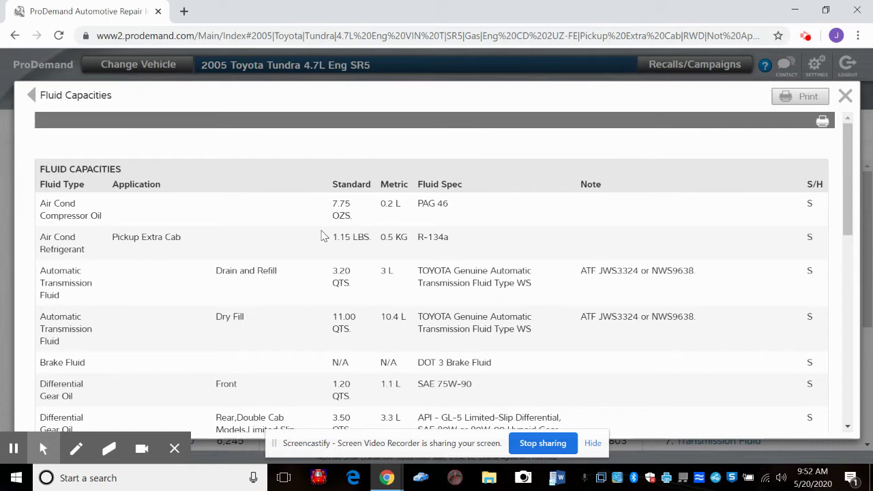
{"action": "left_click", "coordinate": [849, 191]}
{"action": "left_click_drag", "start_coordinate": [849, 191], "coordinate": [856, 348]}
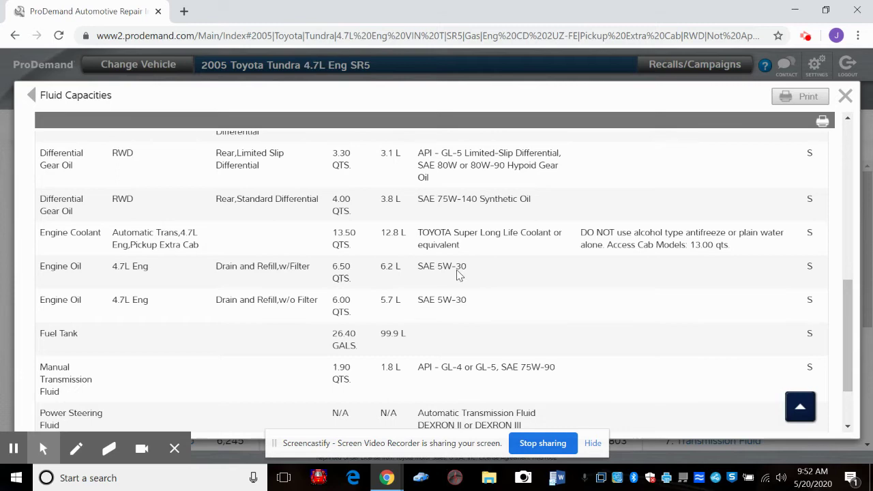
{"action": "scroll", "coordinate": [458, 274], "scroll_direction": "down", "scroll_amount": 1}
{"action": "scroll", "coordinate": [458, 274], "scroll_direction": "up", "scroll_amount": 2}
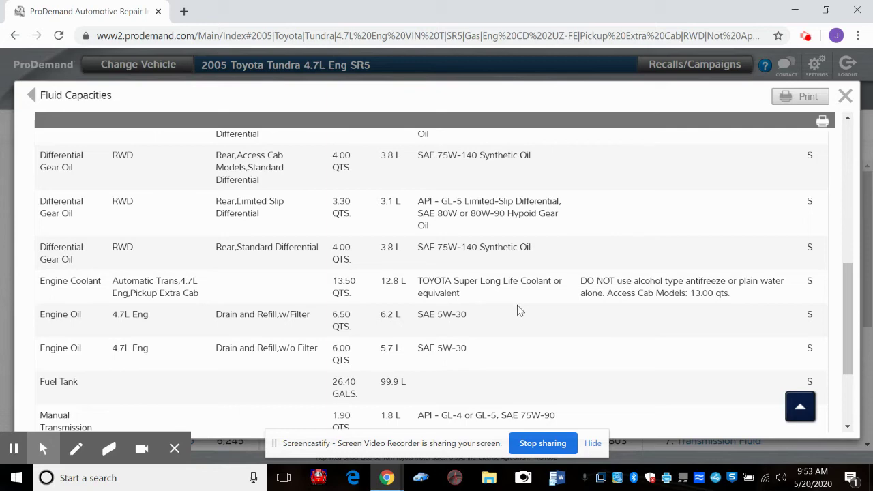
{"action": "scroll", "coordinate": [518, 310], "scroll_direction": "up", "scroll_amount": 2}
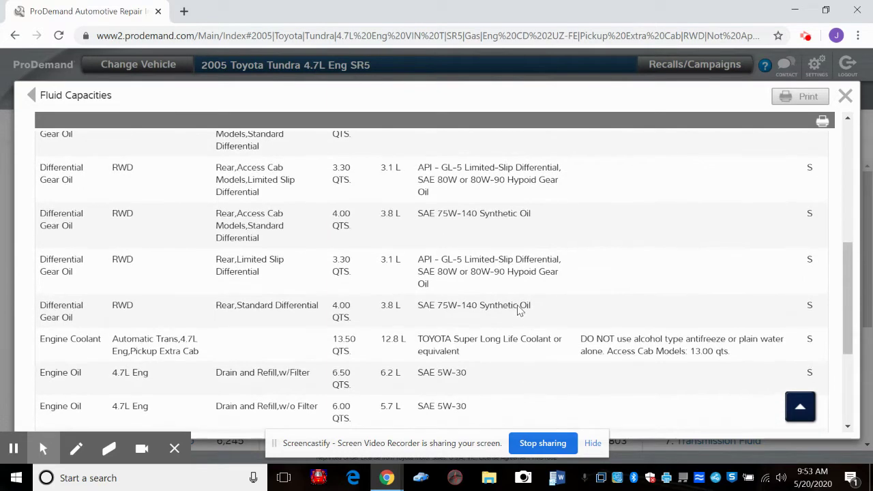
{"action": "scroll", "coordinate": [518, 310], "scroll_direction": "up", "scroll_amount": 3}
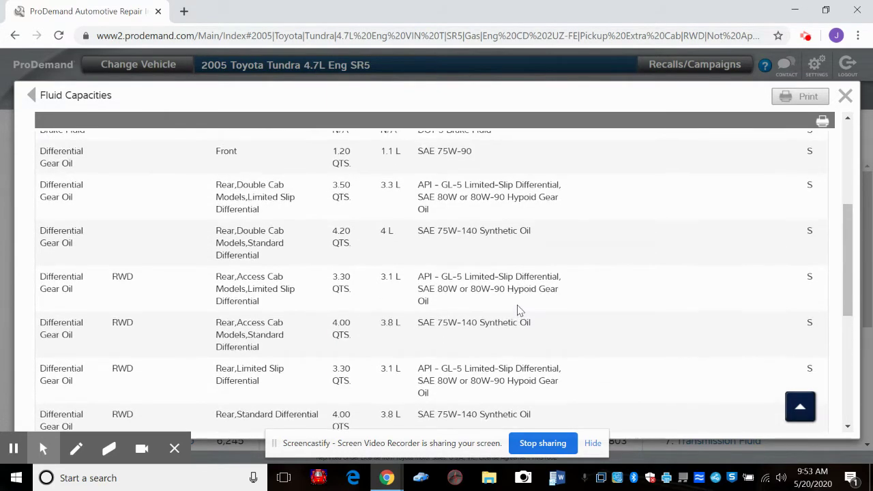
{"action": "scroll", "coordinate": [519, 309], "scroll_direction": "down", "scroll_amount": 1}
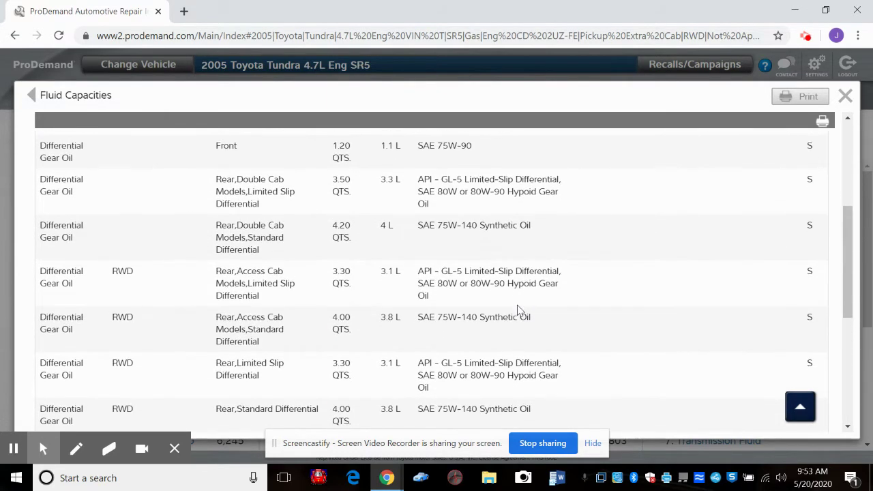
- Preview the fluid capacities table for printing, cancel it, and close the table
{"action": "left_click", "coordinate": [822, 122]}
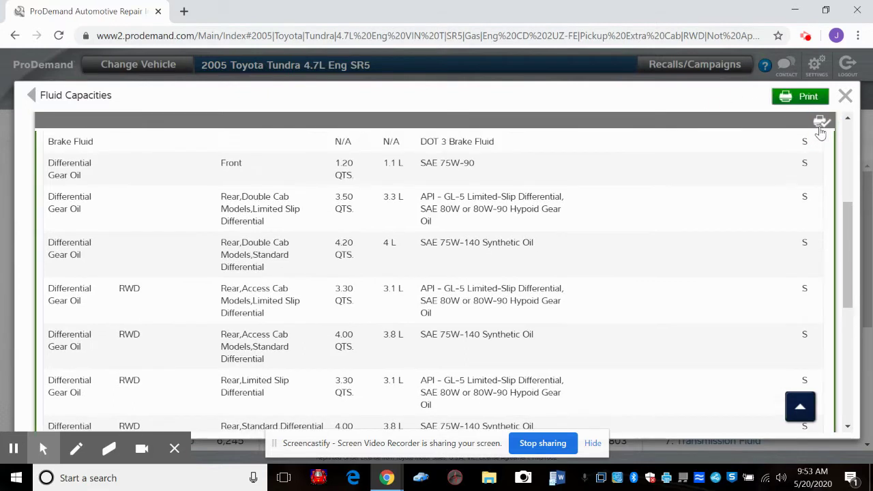
{"action": "left_click", "coordinate": [799, 97]}
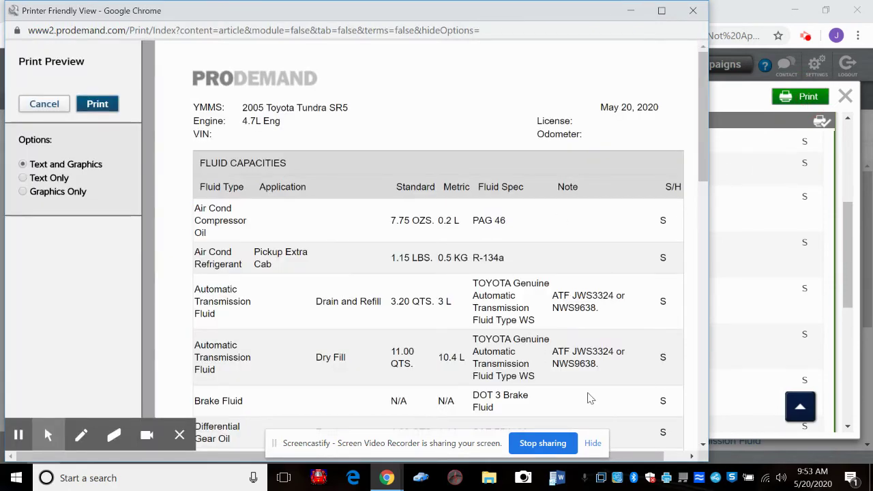
{"action": "left_click", "coordinate": [45, 107]}
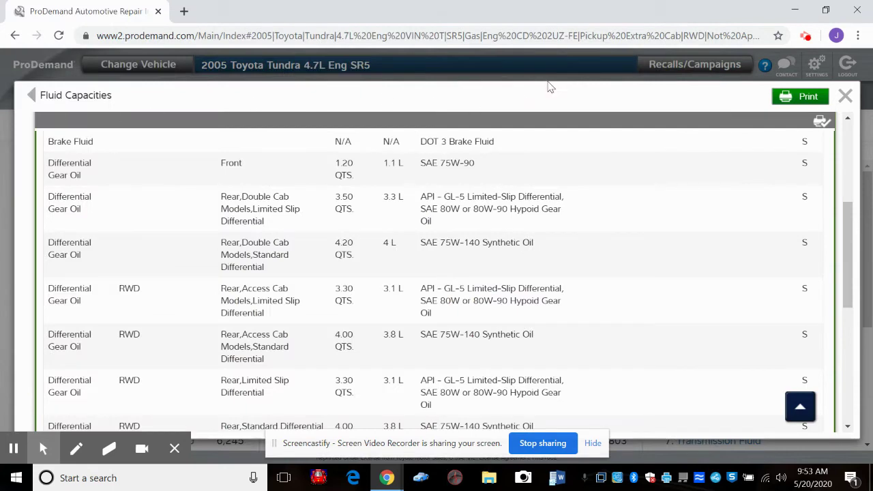
{"action": "left_click", "coordinate": [845, 97]}
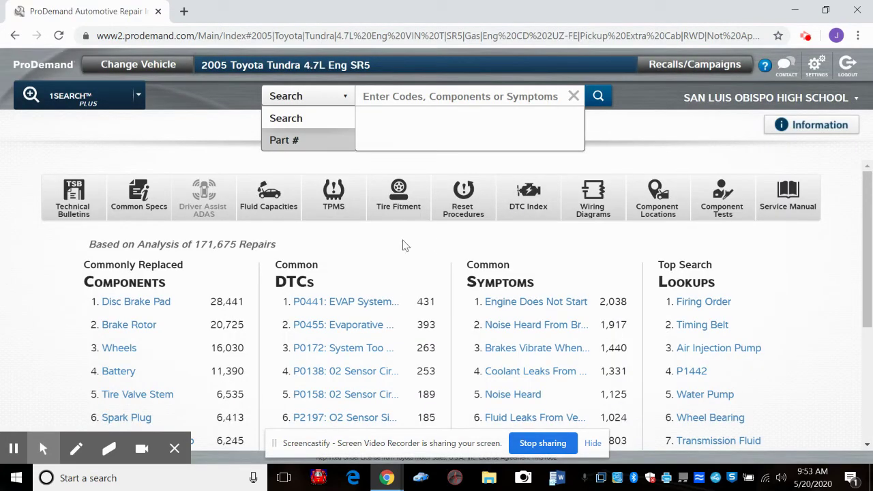
- Go to Wiring Diagrams, SYSTEM WIRING DIAGRAMS, and expand ENGINE PERFORMANCE
{"action": "left_click", "coordinate": [595, 213]}
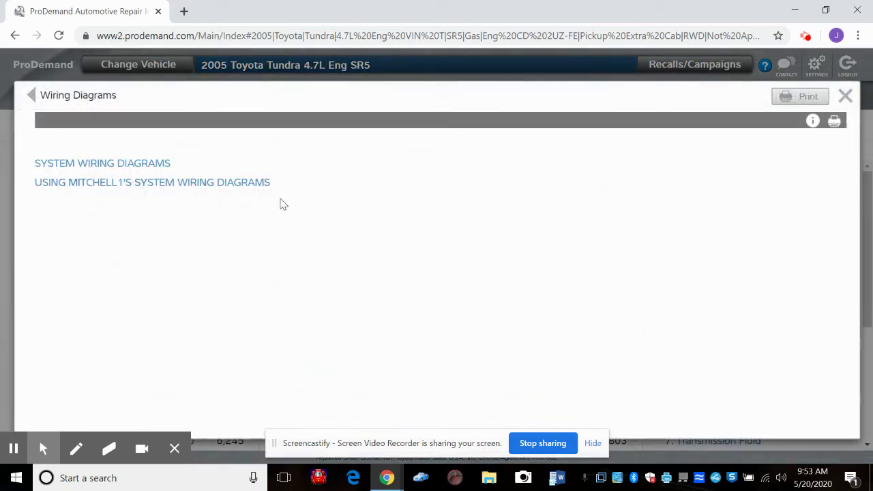
{"action": "left_click", "coordinate": [120, 167]}
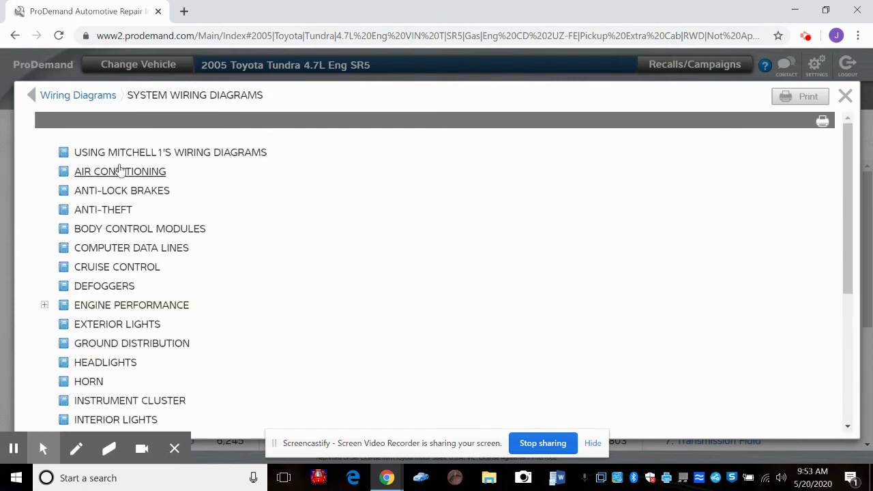
{"action": "right_click", "coordinate": [119, 305]}
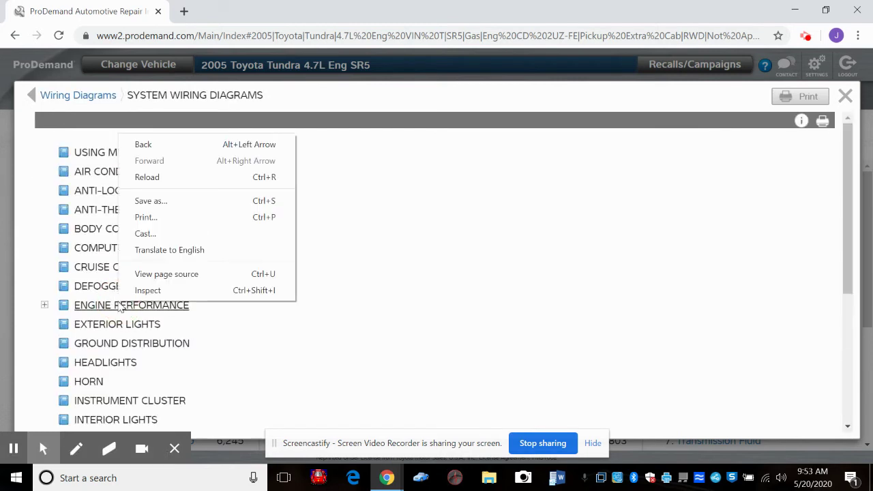
{"action": "left_click", "coordinate": [205, 362]}
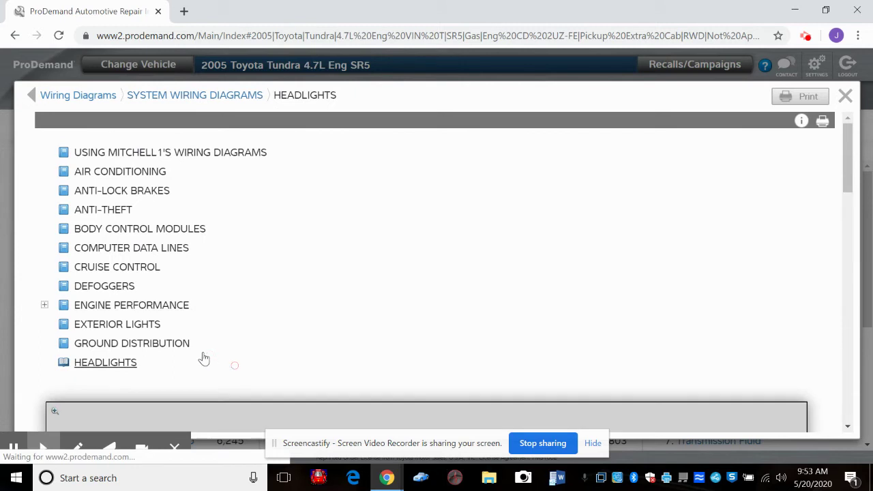
{"action": "left_click", "coordinate": [149, 305]}
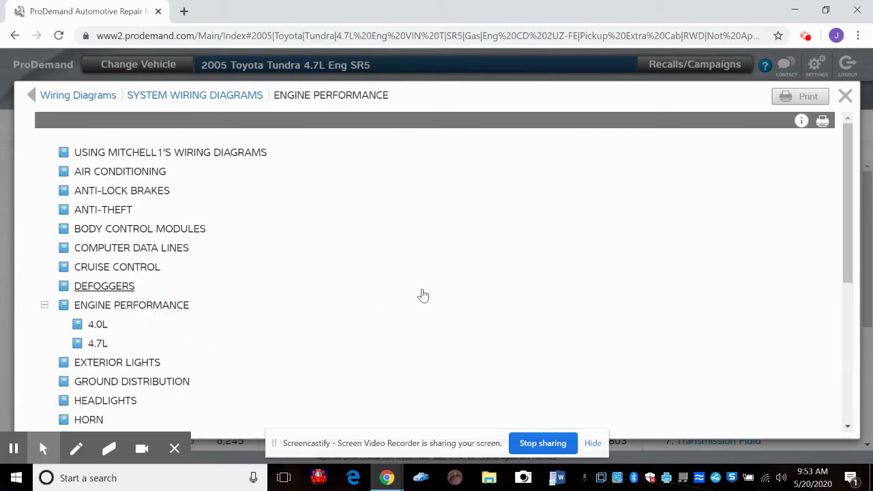
- Open the 4.7L engine performance diagrams and scroll down to Fig 1 (1 of 7)
{"action": "scroll", "coordinate": [485, 277], "scroll_direction": "down", "scroll_amount": 1}
{"action": "scroll", "coordinate": [485, 277], "scroll_direction": "down", "scroll_amount": 1}
{"action": "scroll", "coordinate": [484, 277], "scroll_direction": "up", "scroll_amount": 1}
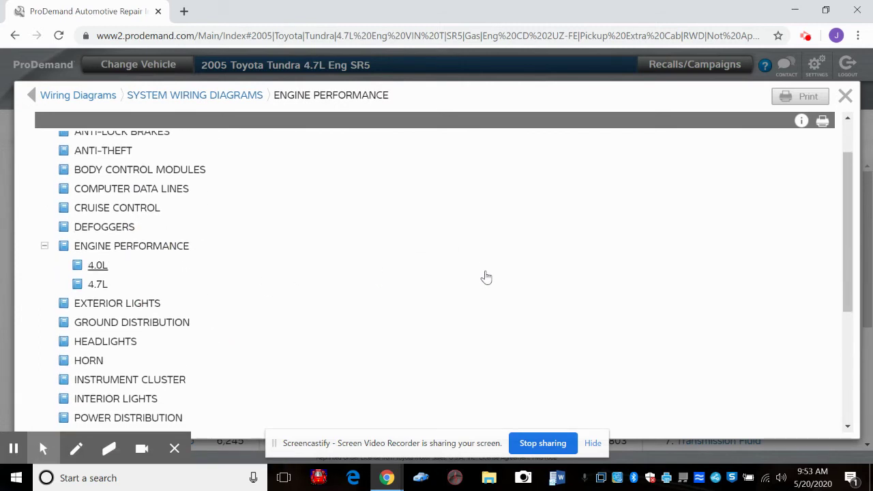
{"action": "left_click", "coordinate": [98, 291]}
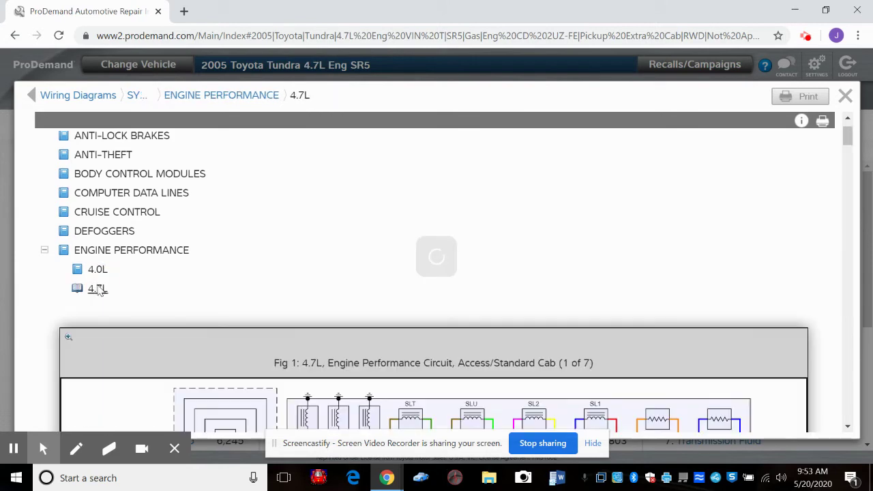
{"action": "scroll", "coordinate": [309, 282], "scroll_direction": "down", "scroll_amount": 3}
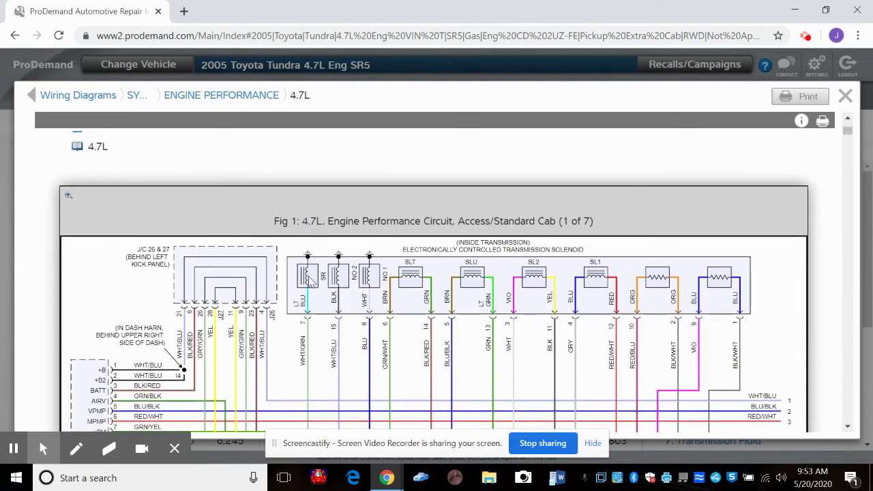
{"action": "scroll", "coordinate": [310, 283], "scroll_direction": "down", "scroll_amount": 2}
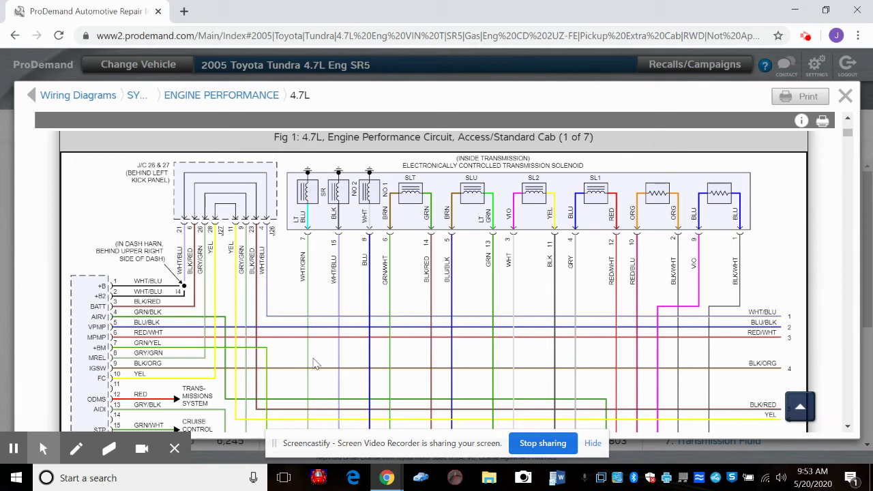
{"action": "scroll", "coordinate": [314, 363], "scroll_direction": "down", "scroll_amount": 3}
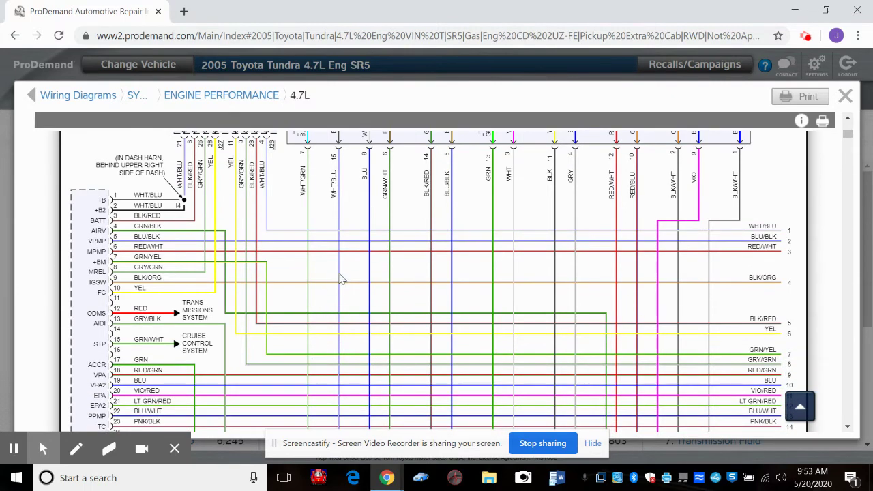
{"action": "left_click", "coordinate": [338, 277]}
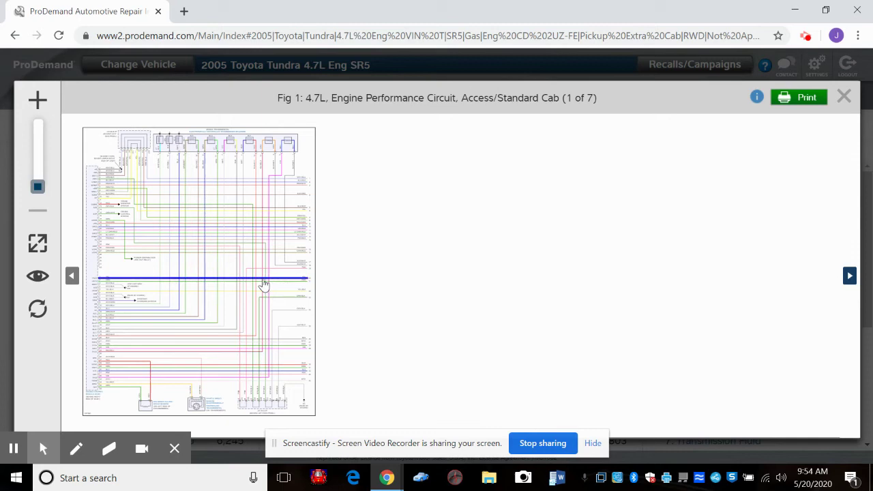
{"action": "left_click", "coordinate": [37, 101]}
{"action": "left_click", "coordinate": [37, 101]}
{"action": "left_click", "coordinate": [37, 101]}
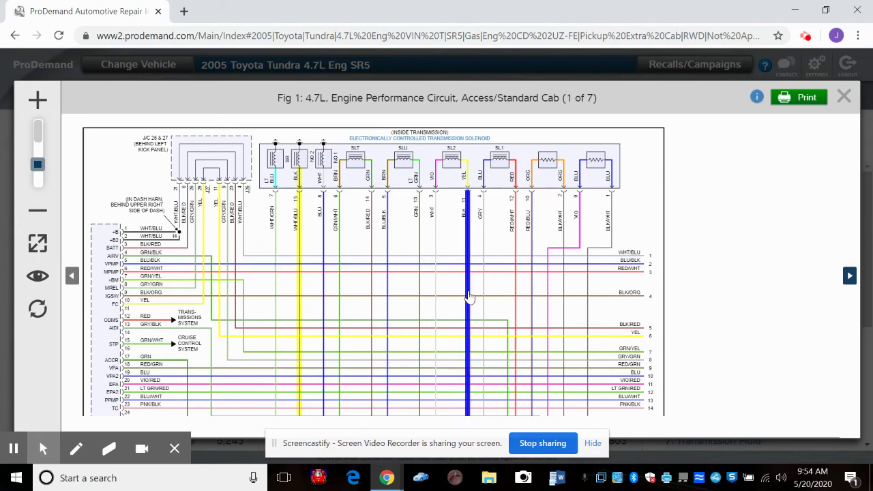
{"action": "scroll", "coordinate": [470, 292], "scroll_direction": "down", "scroll_amount": 2}
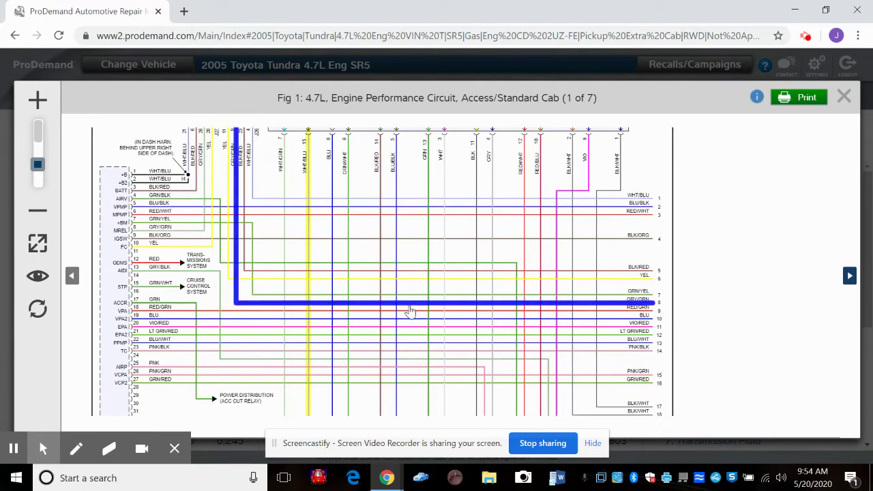
{"action": "scroll", "coordinate": [412, 291], "scroll_direction": "down", "scroll_amount": 3}
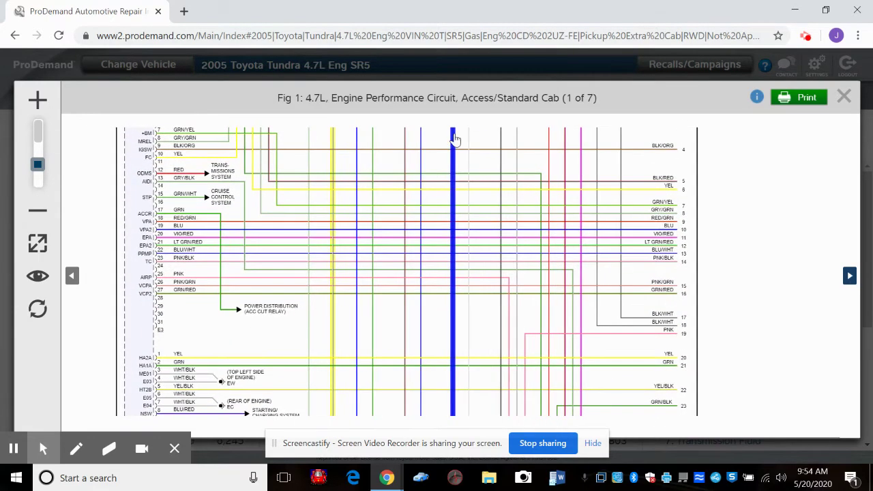
{"action": "scroll", "coordinate": [396, 307], "scroll_direction": "down", "scroll_amount": 5}
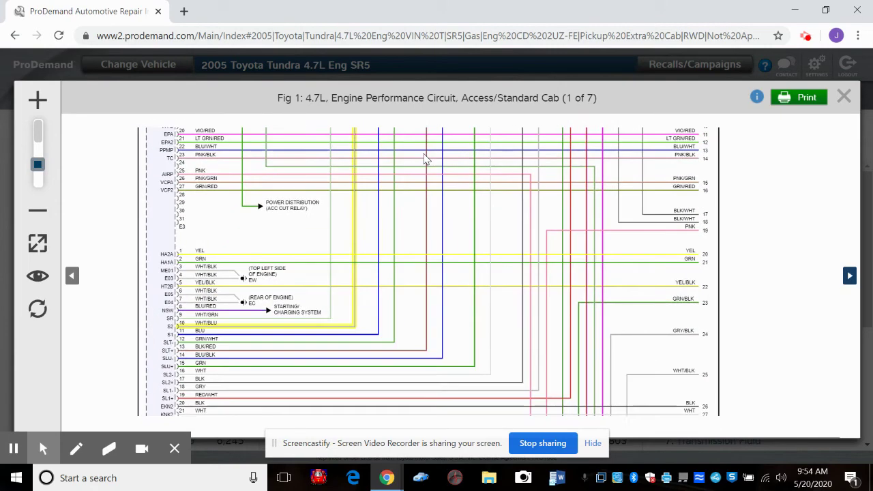
{"action": "scroll", "coordinate": [425, 271], "scroll_direction": "down", "scroll_amount": 3}
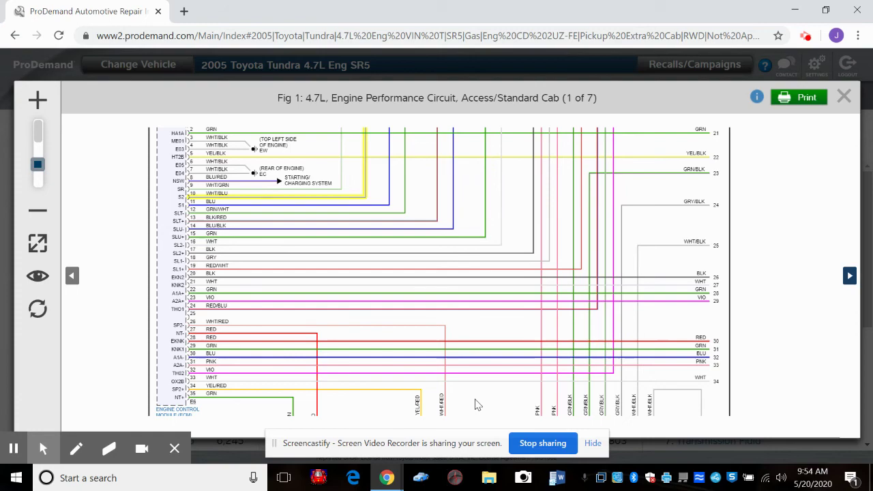
{"action": "scroll", "coordinate": [473, 341], "scroll_direction": "down", "scroll_amount": 3}
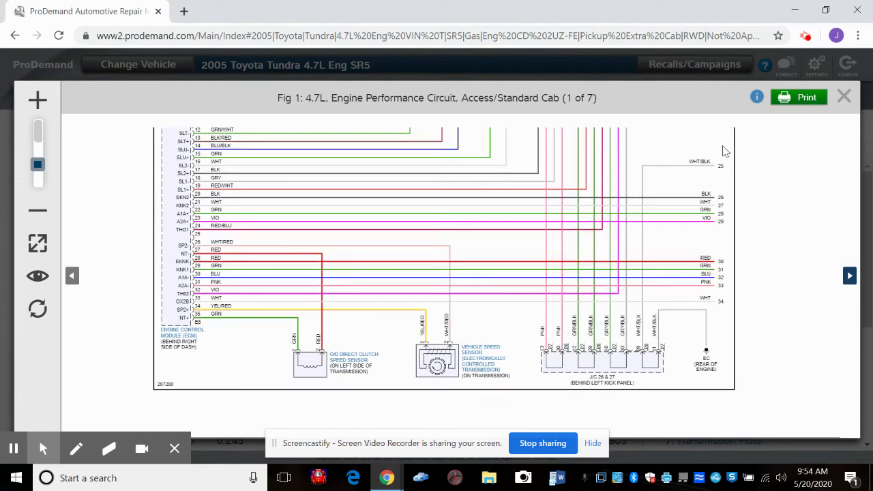
- Close the Fig 1 viewer and open Fig 2, Access/Standard Cab (2 of 7), full-screen
{"action": "left_click", "coordinate": [843, 98]}
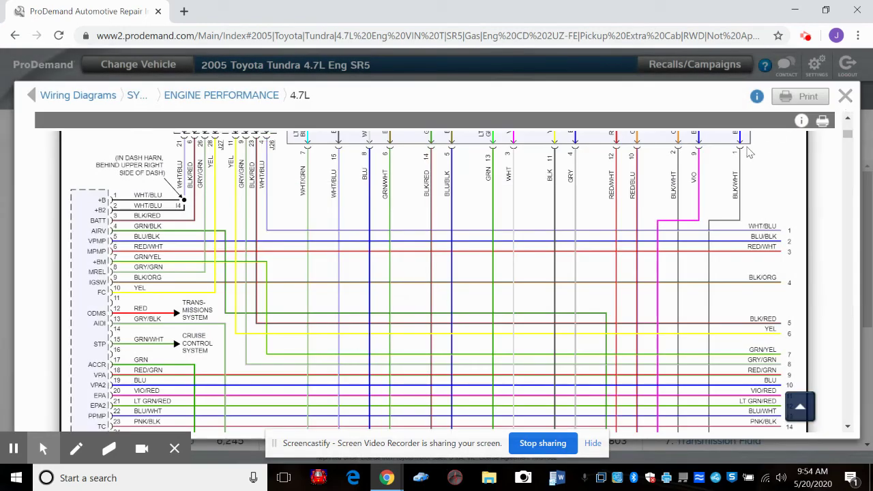
{"action": "scroll", "coordinate": [745, 155], "scroll_direction": "down", "scroll_amount": 7}
{"action": "scroll", "coordinate": [744, 156], "scroll_direction": "down", "scroll_amount": 12}
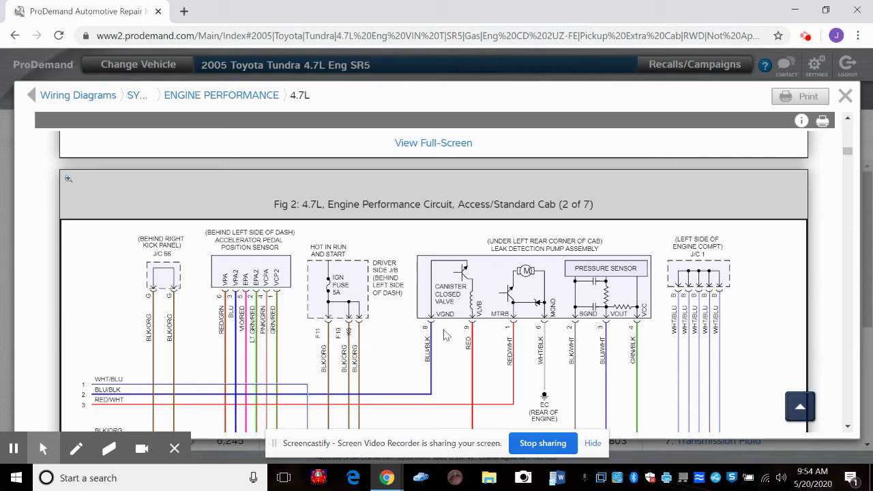
{"action": "scroll", "coordinate": [440, 356], "scroll_direction": "down", "scroll_amount": 2}
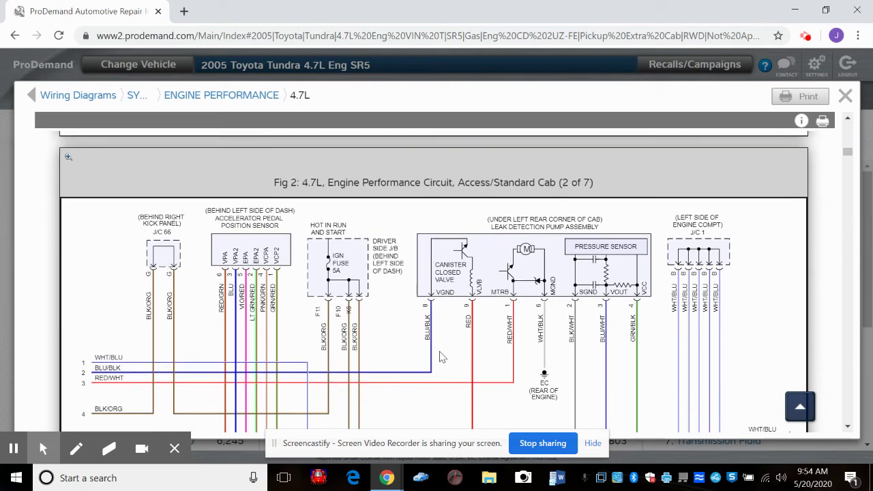
{"action": "scroll", "coordinate": [440, 357], "scroll_direction": "down", "scroll_amount": 6}
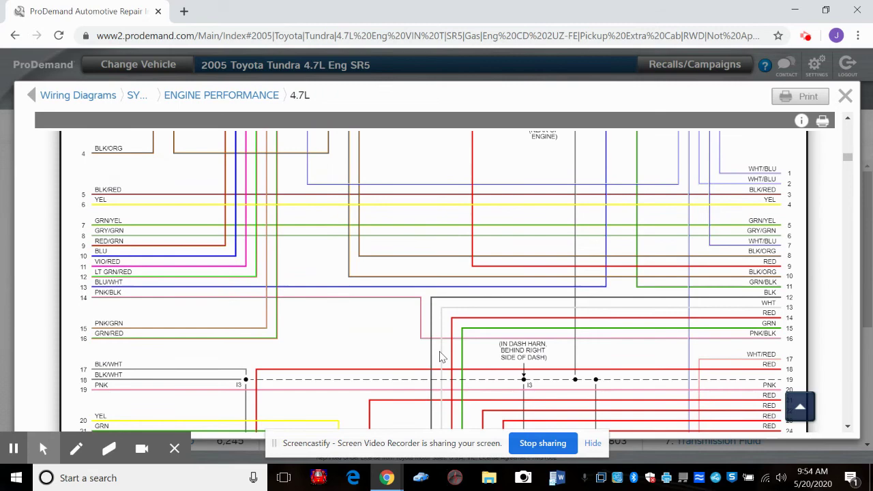
{"action": "scroll", "coordinate": [440, 356], "scroll_direction": "down", "scroll_amount": 3}
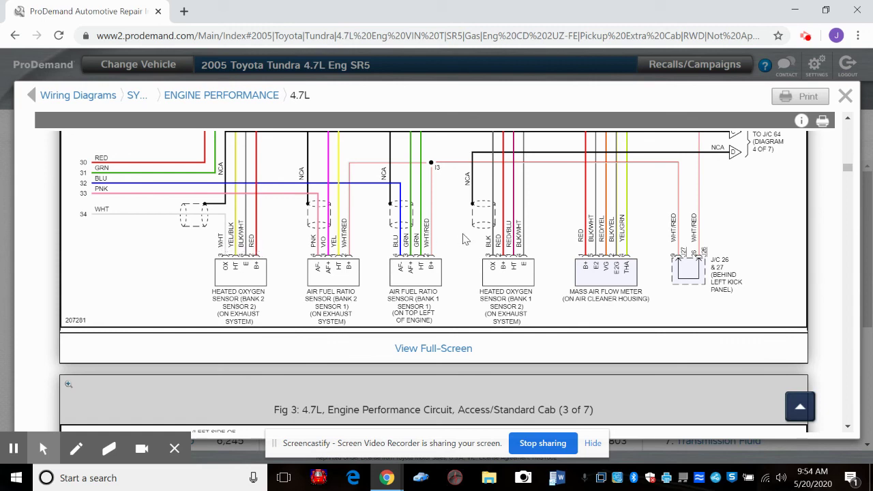
{"action": "left_click_drag", "start_coordinate": [436, 197], "coordinate": [341, 175]}
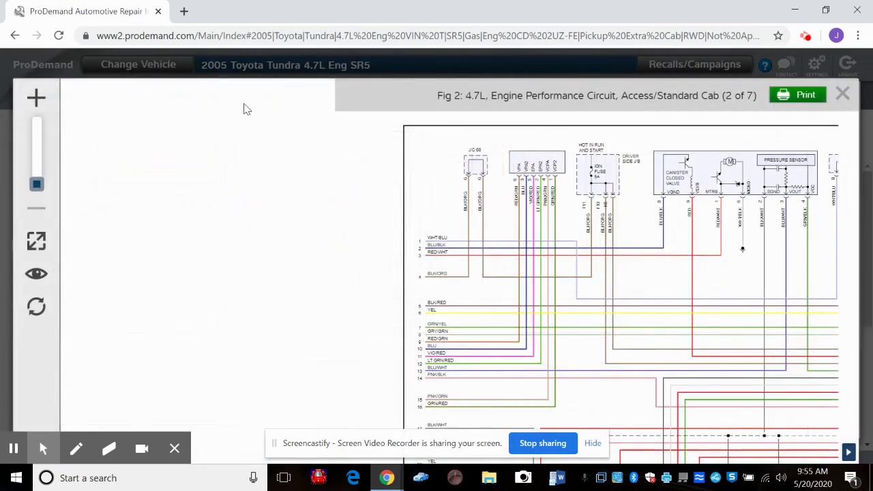